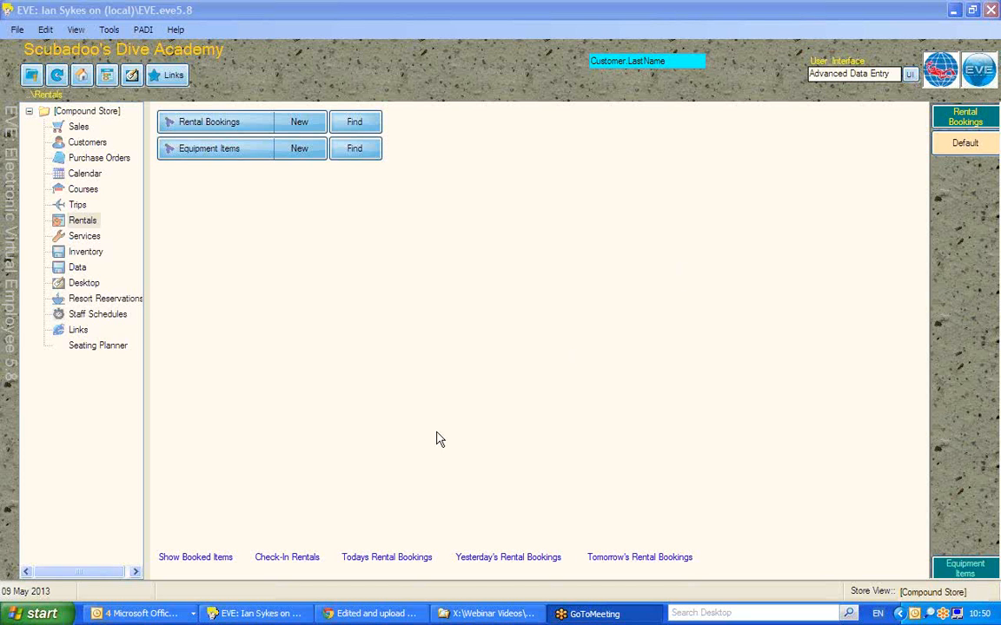
- Open the booked items report from Rentals and set its stock type to REGULATOR
{"action": "left_click", "coordinate": [83, 222]}
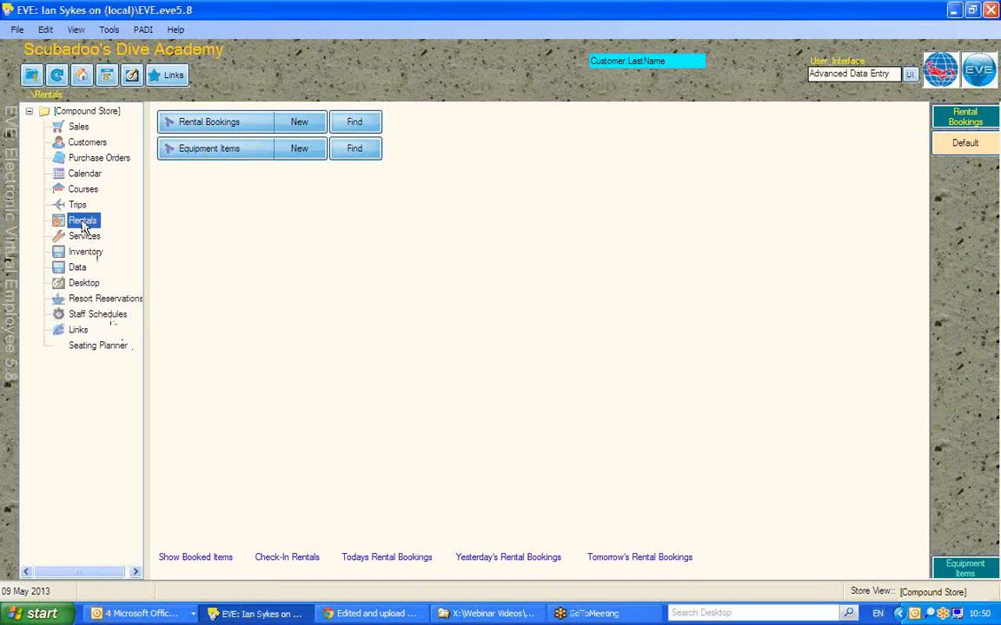
{"action": "left_click", "coordinate": [181, 560]}
{"action": "left_click", "coordinate": [183, 558]}
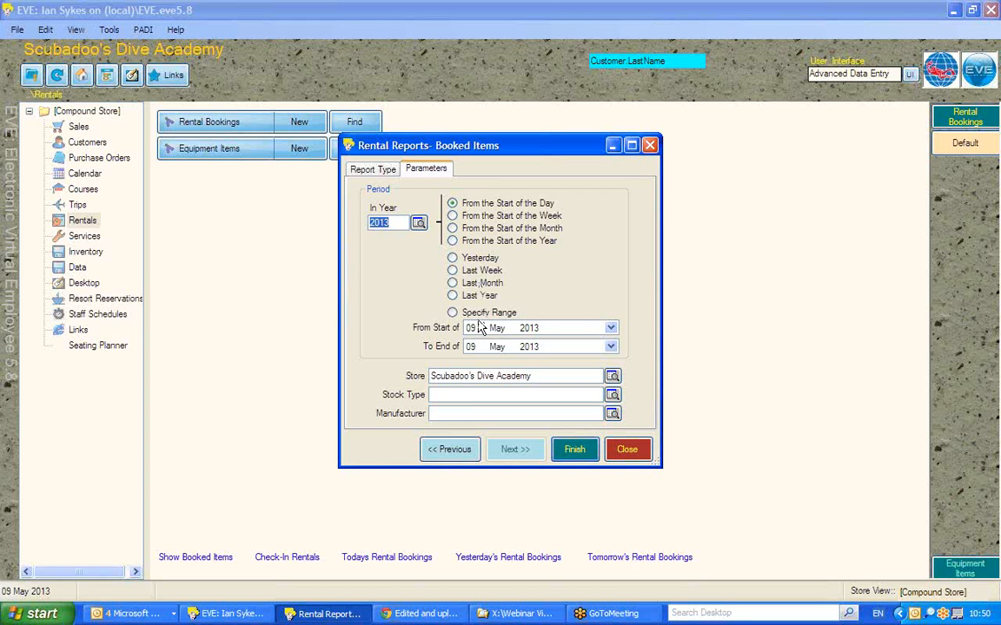
{"action": "left_click", "coordinate": [451, 395]}
{"action": "type", "text": "Reg"}
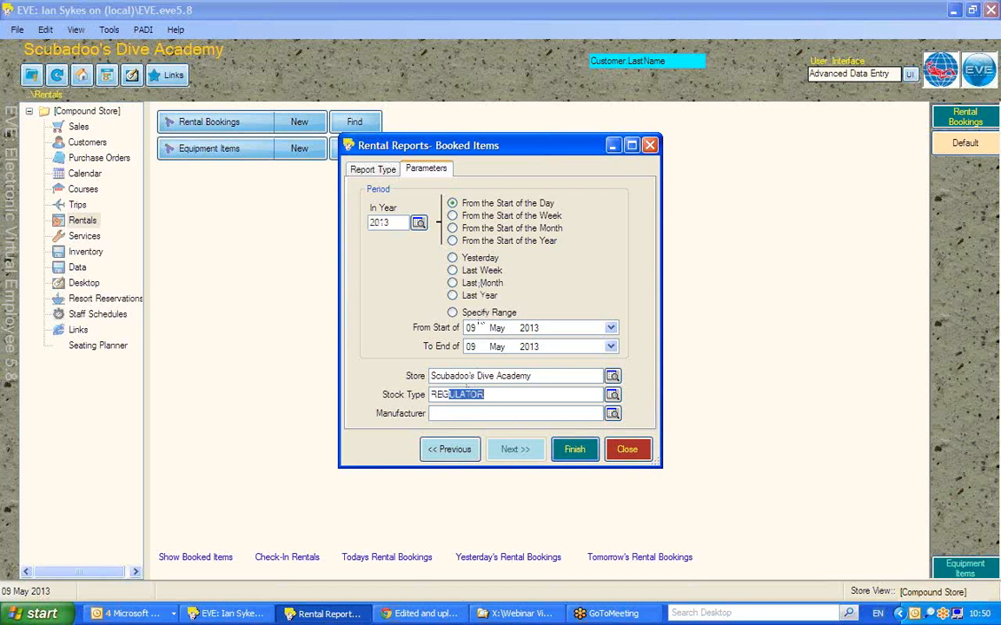
{"action": "type", "text": "ulator"}
- Set the report period's end date to 09 July 2013, run the booked items report, and close it
{"action": "left_click", "coordinate": [496, 346]}
{"action": "key", "text": "Up"}
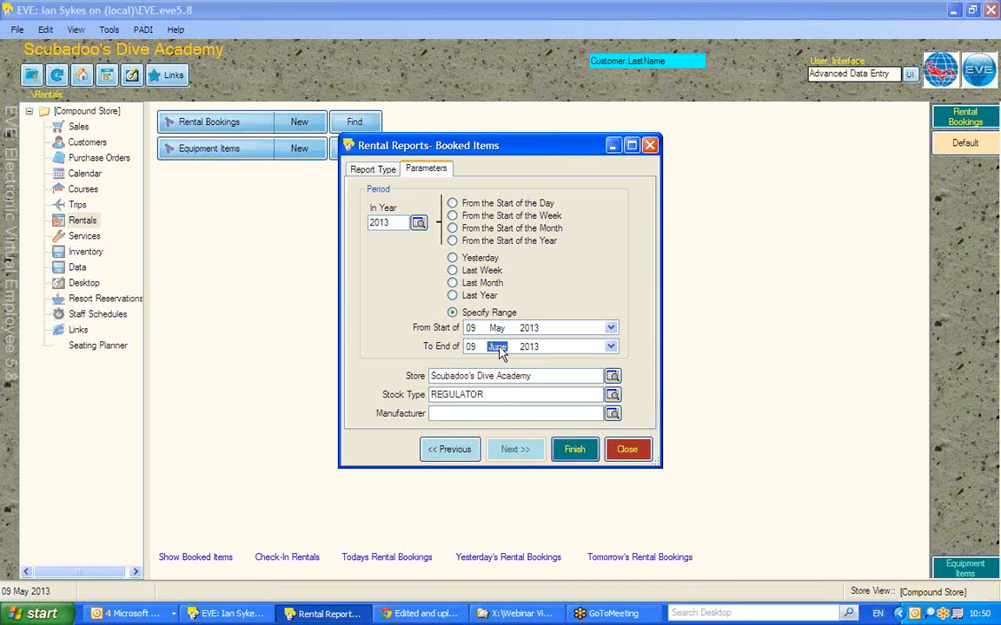
{"action": "key", "text": "Up"}
{"action": "left_click", "coordinate": [568, 446]}
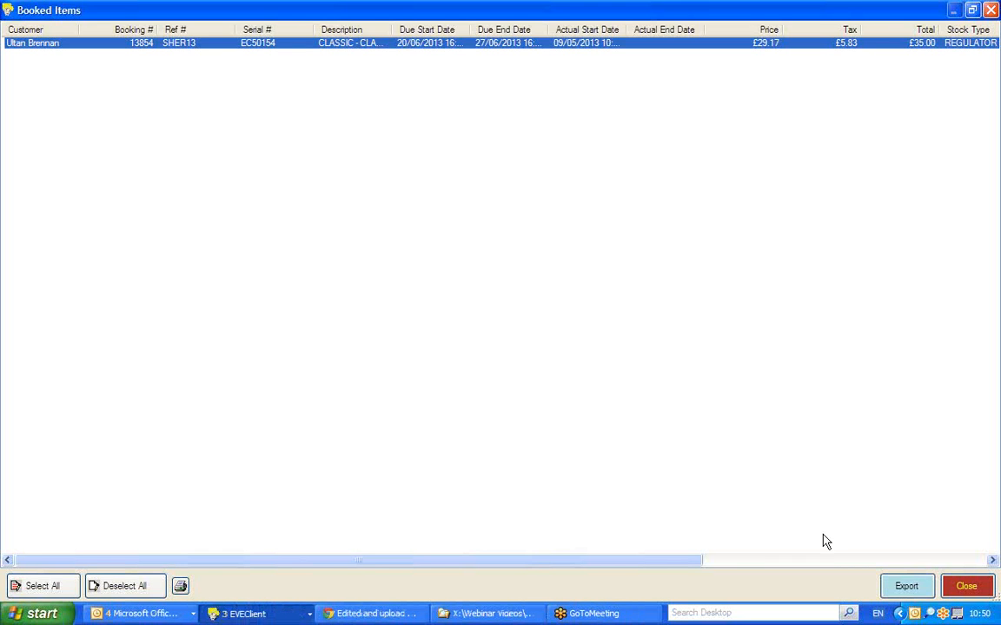
{"action": "left_click", "coordinate": [966, 586]}
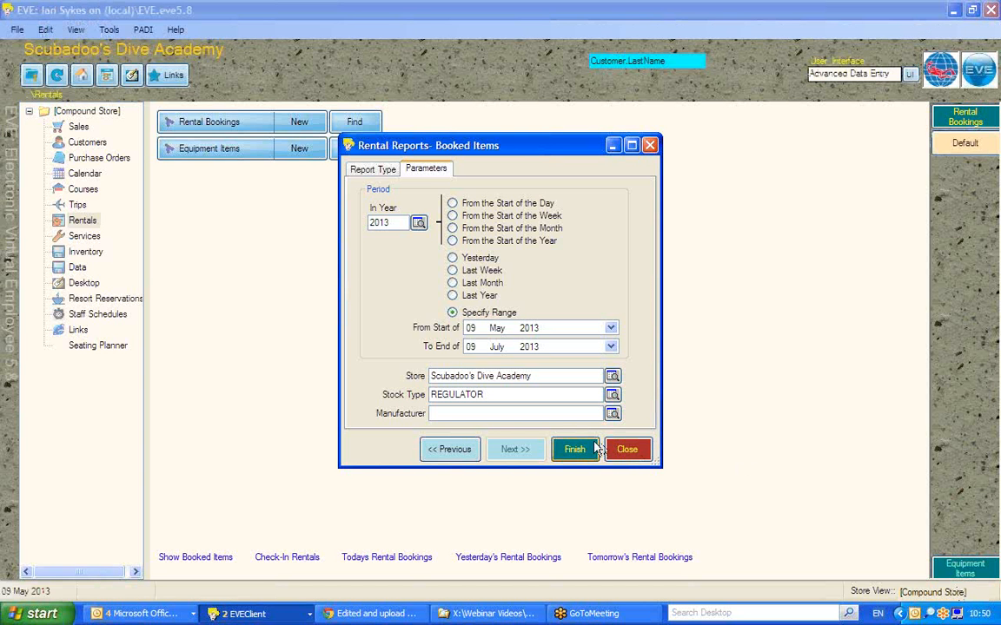
{"action": "left_click", "coordinate": [625, 449]}
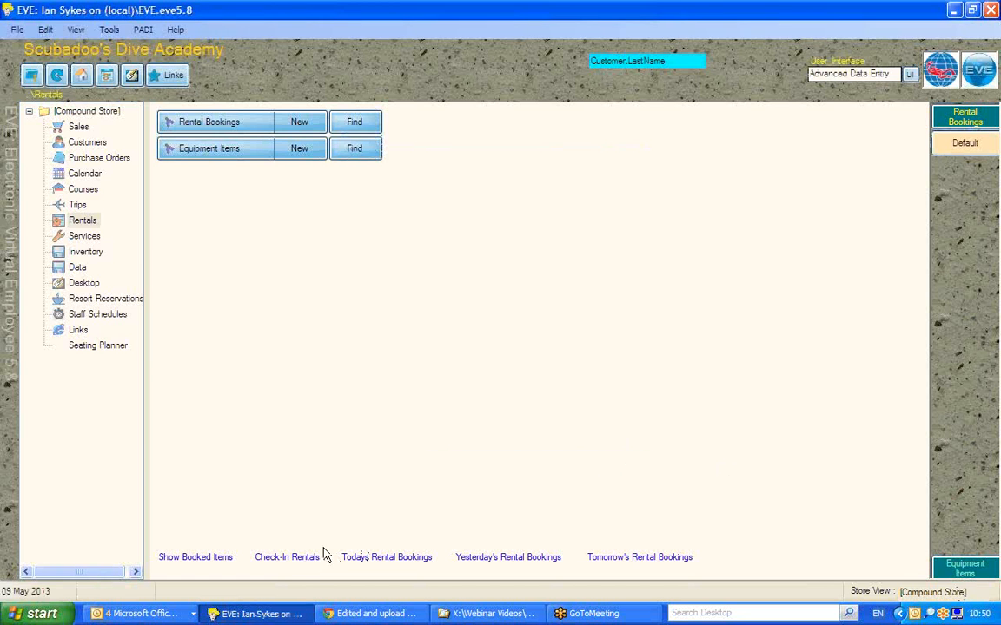
- In the rental check-in list, check in the SHER13 item and the item without a reference, both due back 27/06/2013
{"action": "left_click", "coordinate": [289, 559]}
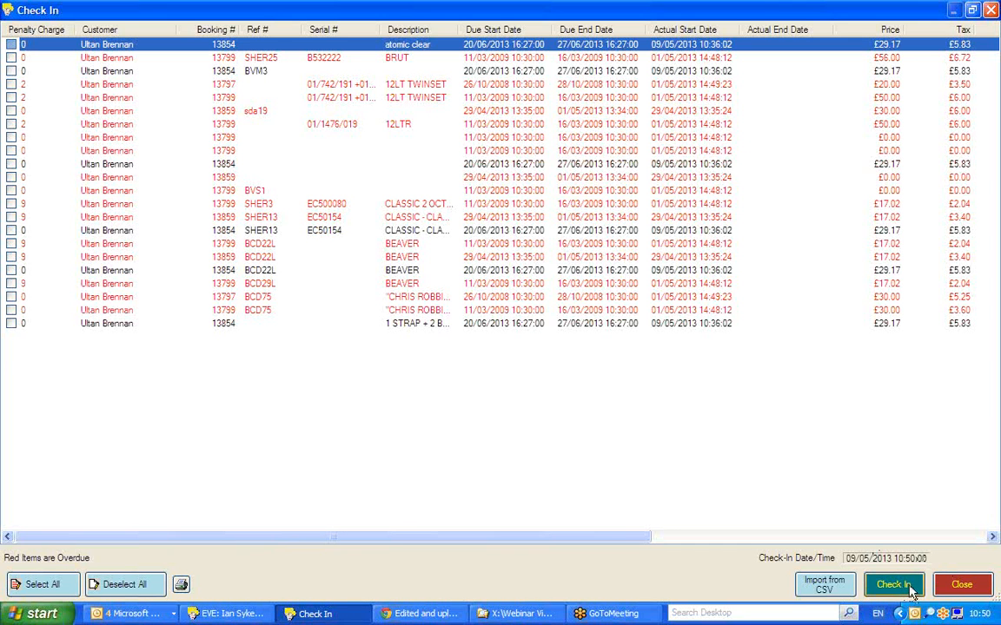
{"action": "left_click", "coordinate": [24, 588]}
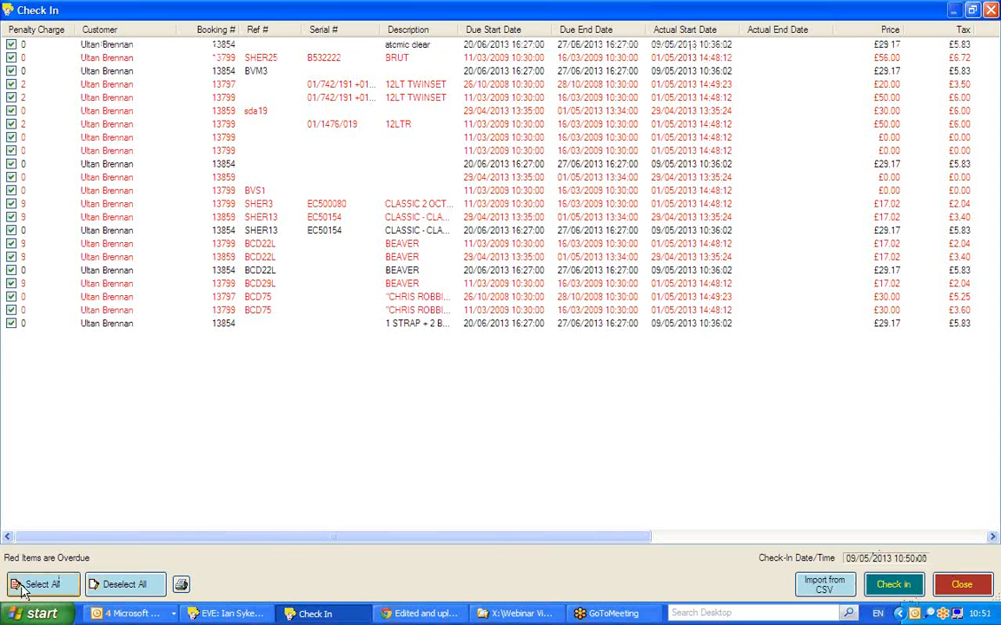
{"action": "left_click", "coordinate": [113, 584]}
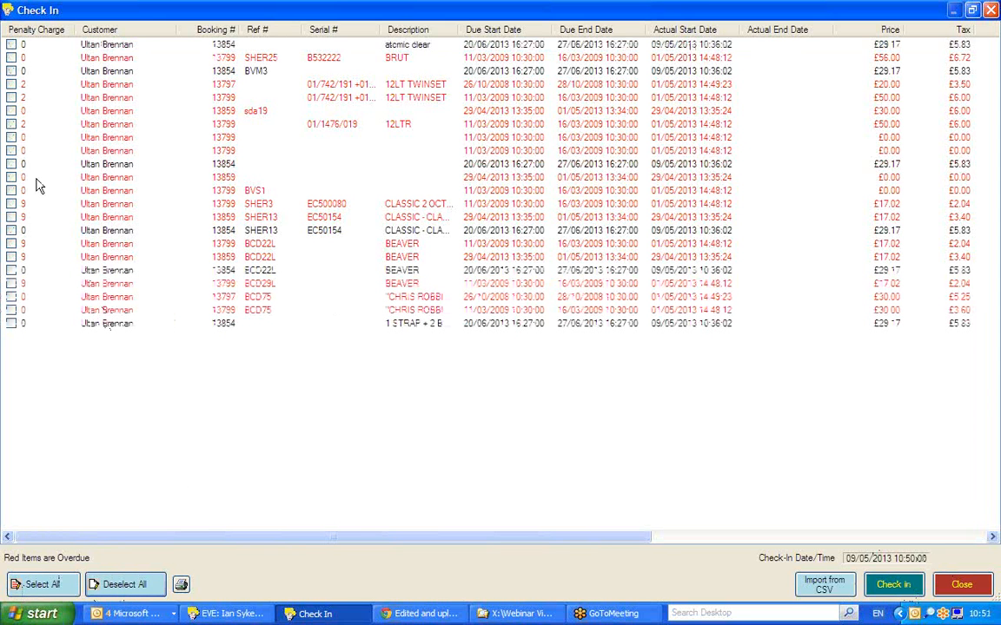
{"action": "left_click", "coordinate": [11, 163]}
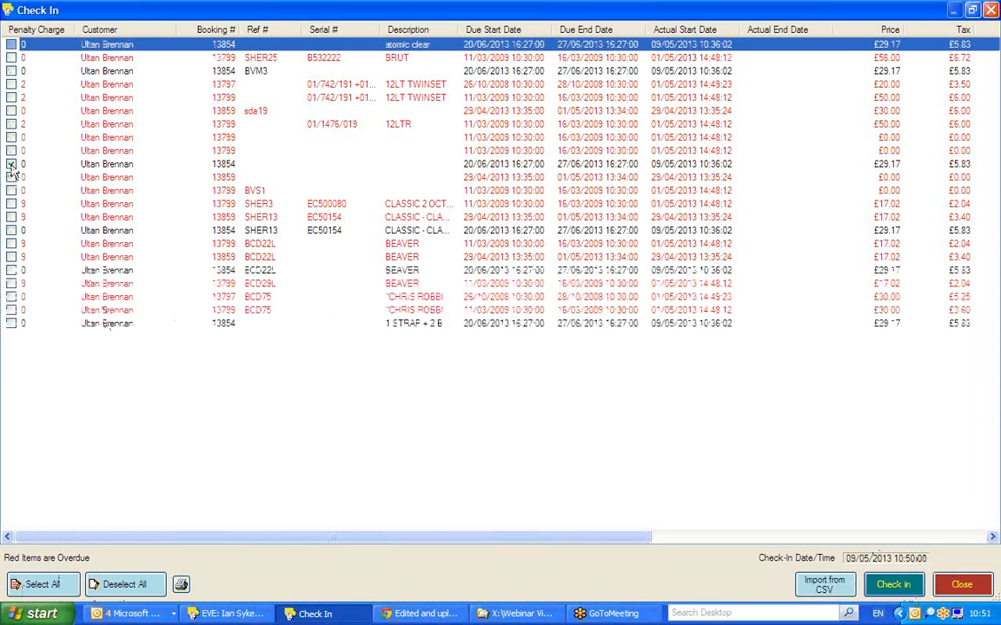
{"action": "left_click", "coordinate": [11, 230]}
{"action": "left_click", "coordinate": [903, 584]}
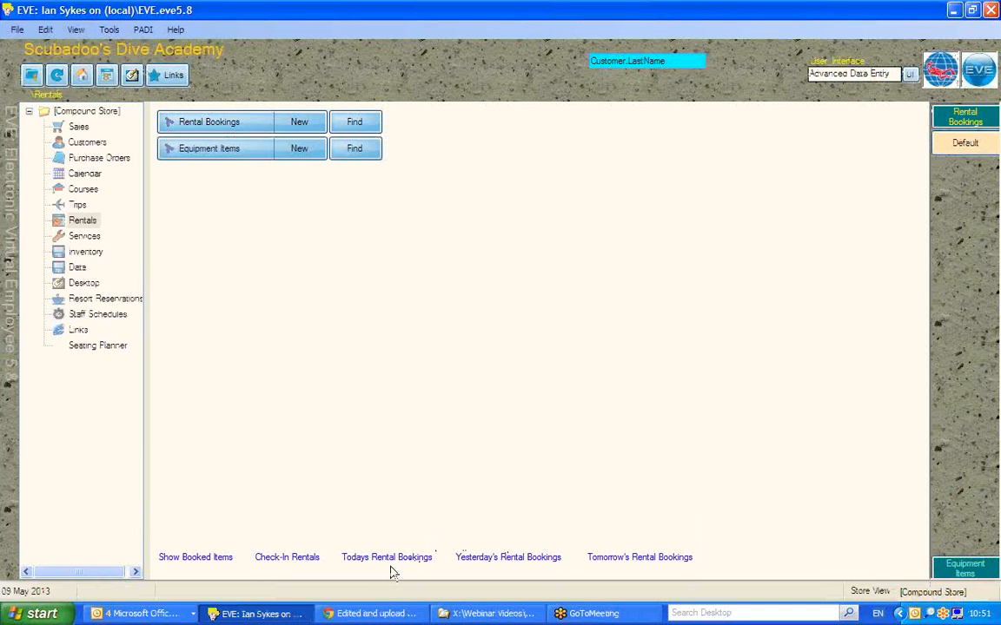
- View today's and yesterday's rental bookings, closing each search window
{"action": "left_click", "coordinate": [385, 560]}
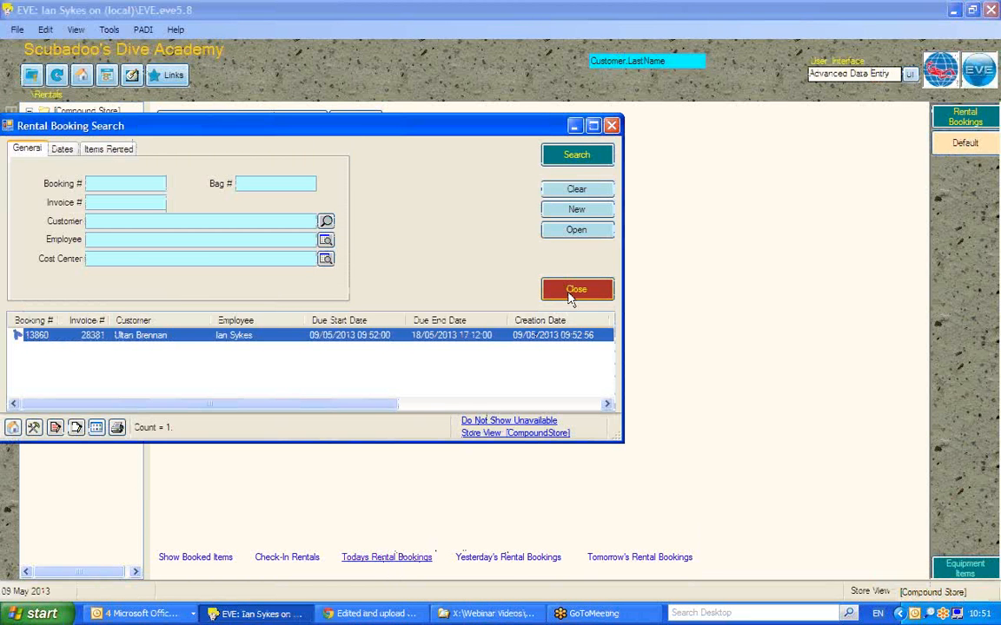
{"action": "left_click", "coordinate": [573, 292]}
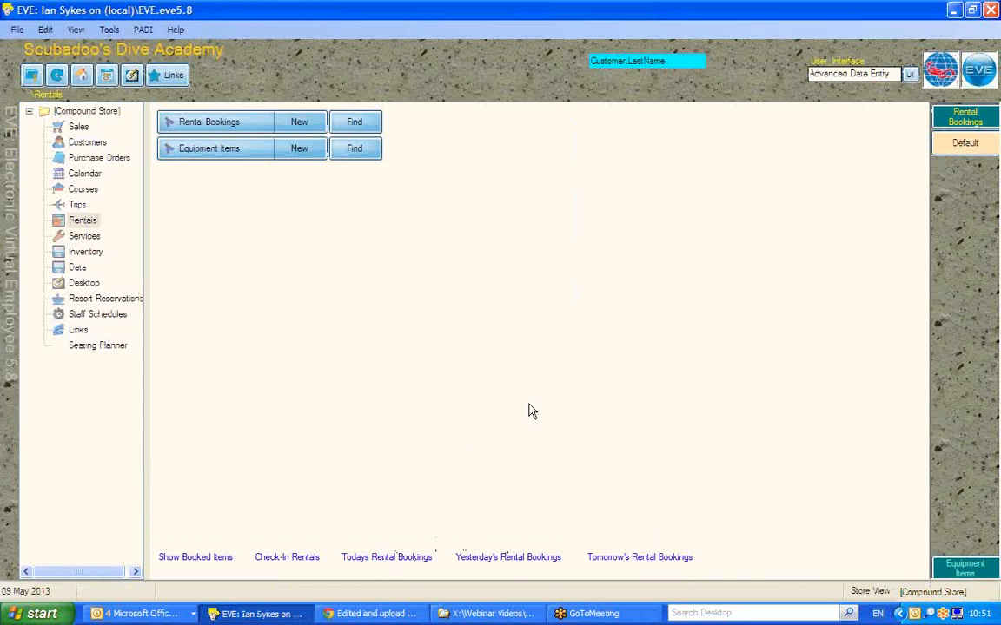
{"action": "left_click", "coordinate": [502, 561]}
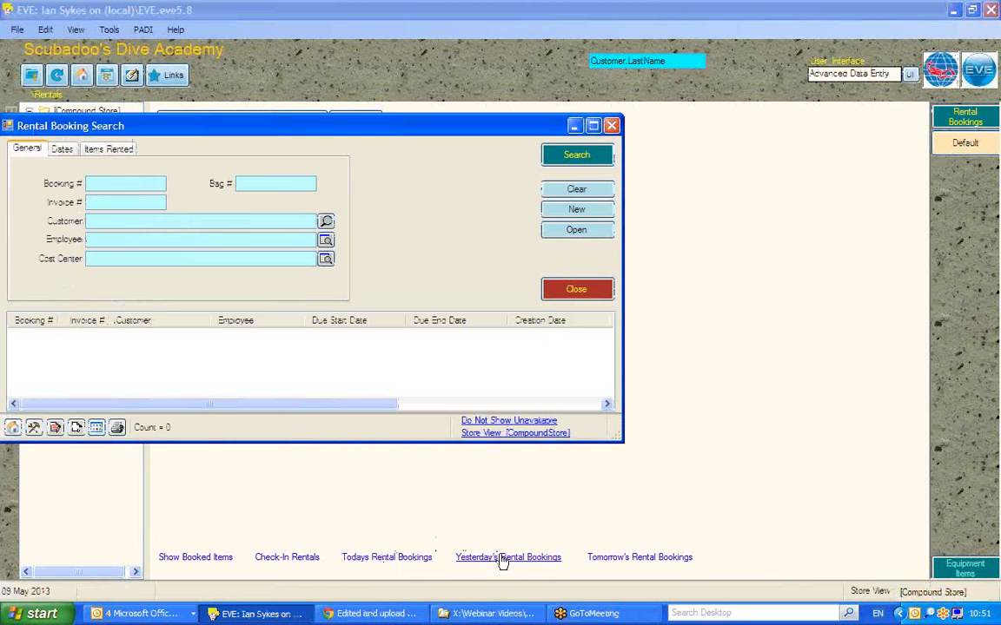
{"action": "left_click", "coordinate": [562, 295]}
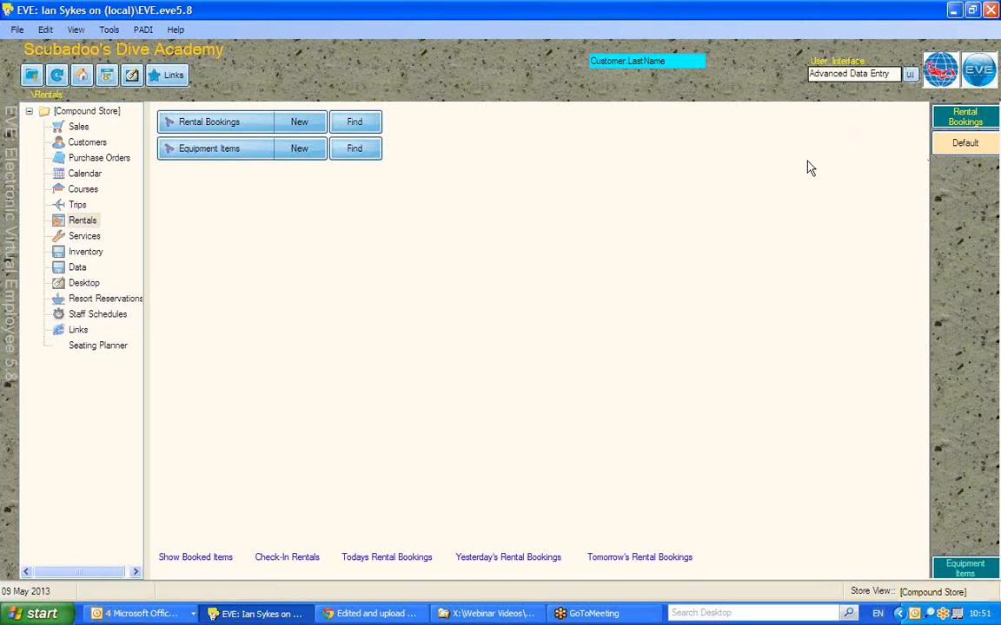
- Switch the user interface configuration to Administrator
{"action": "left_click", "coordinate": [908, 75]}
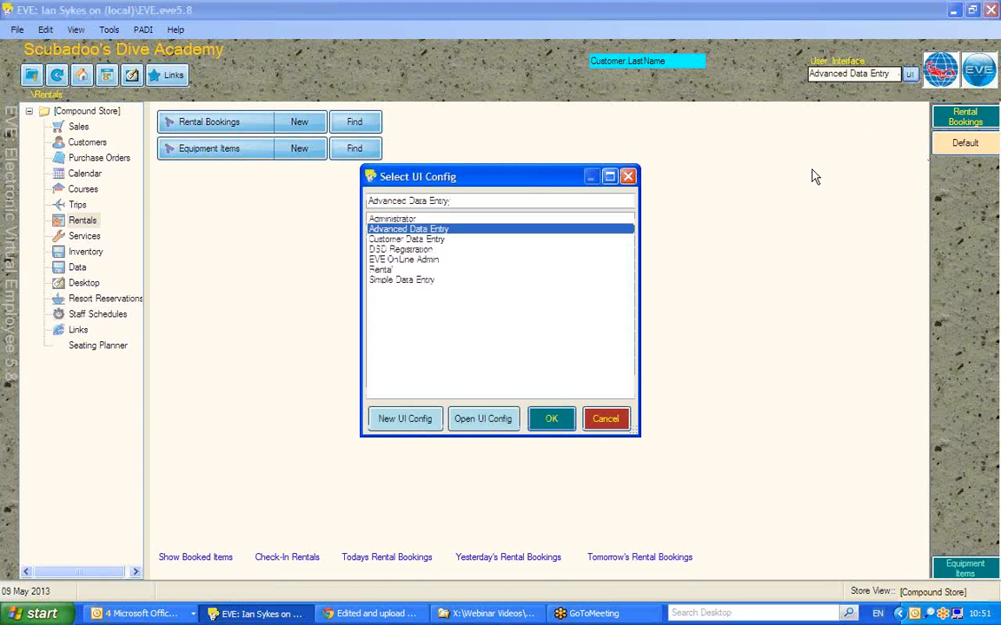
{"action": "left_click", "coordinate": [396, 221]}
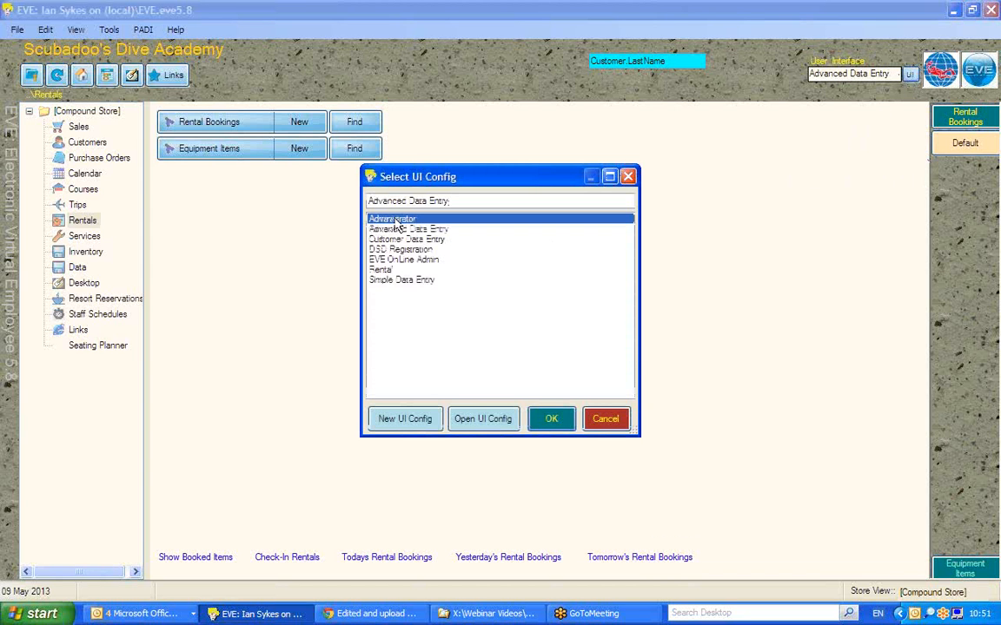
{"action": "left_click", "coordinate": [553, 418]}
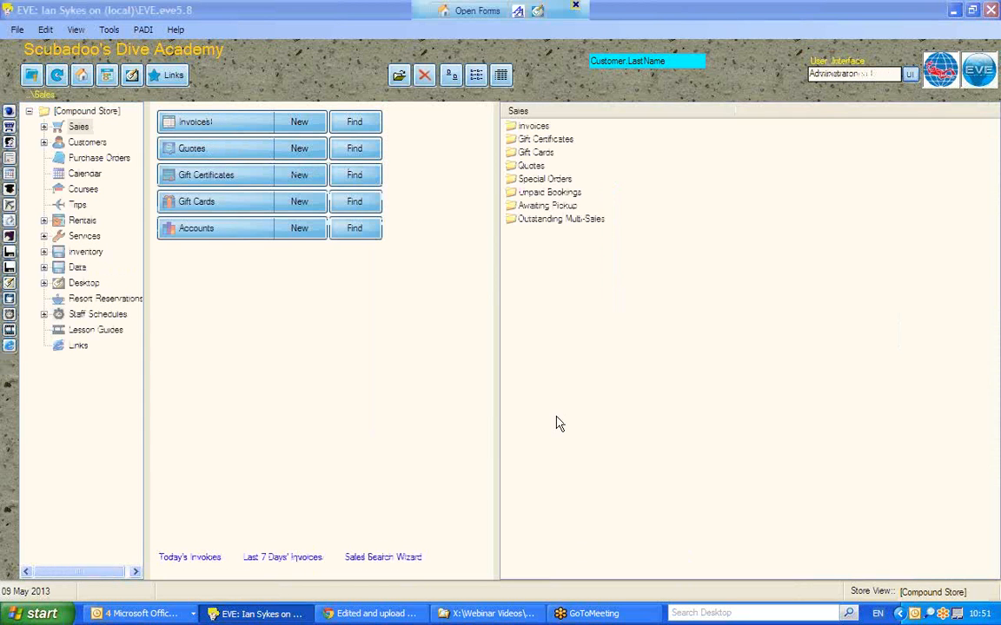
- Expand Rentals in the navigation tree and widen the tree area to show the full folder names
{"action": "left_click", "coordinate": [82, 221]}
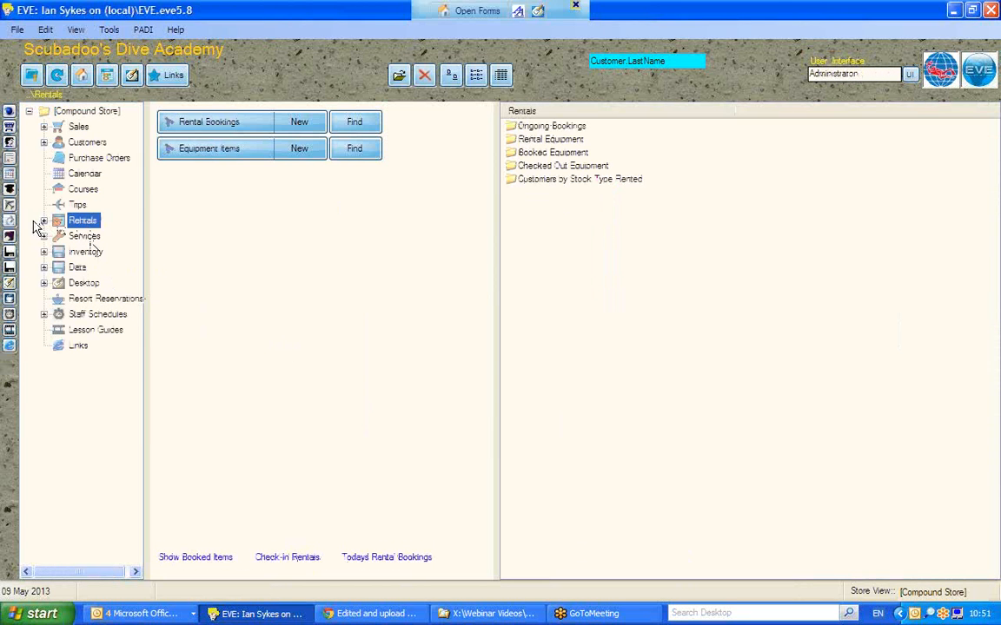
{"action": "left_click", "coordinate": [43, 220]}
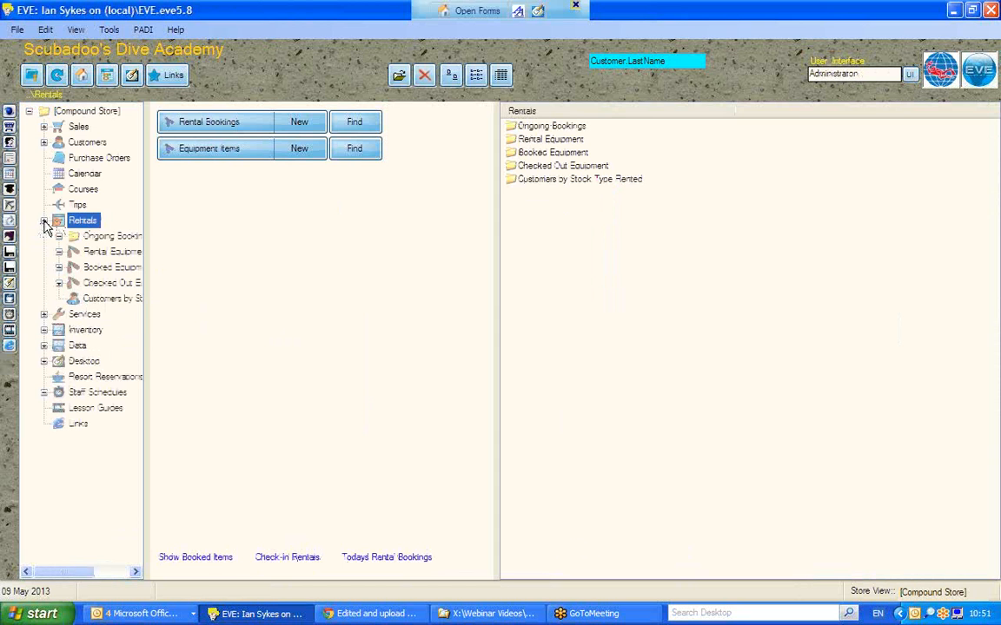
{"action": "left_click_drag", "start_coordinate": [145, 219], "coordinate": [235, 247]}
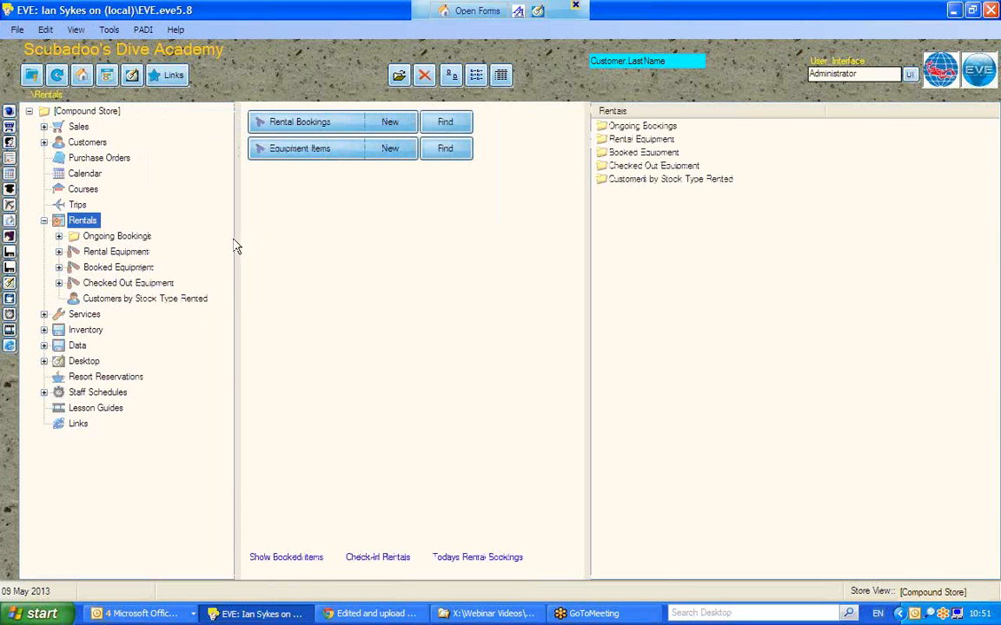
- View all ongoing rental bookings, including those not assigned and those assigned to an invoice
{"action": "left_click", "coordinate": [58, 236]}
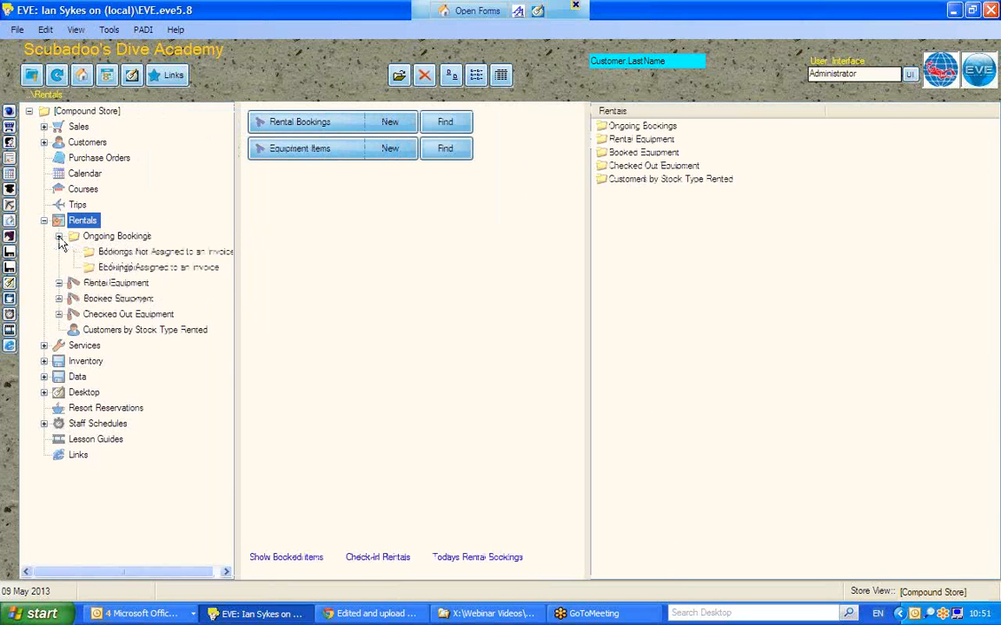
{"action": "left_click", "coordinate": [112, 238]}
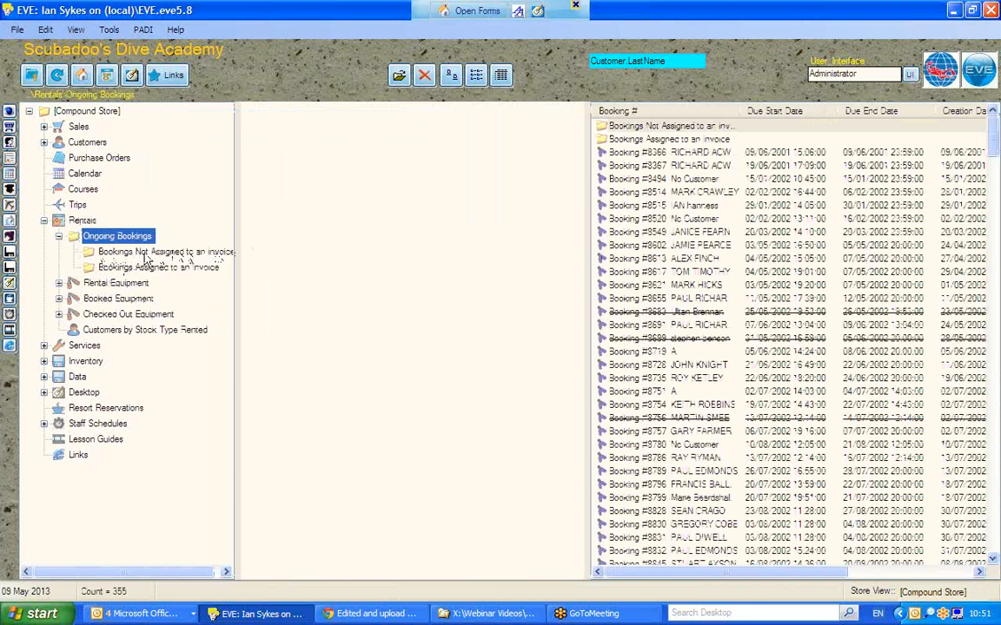
{"action": "left_click", "coordinate": [142, 252]}
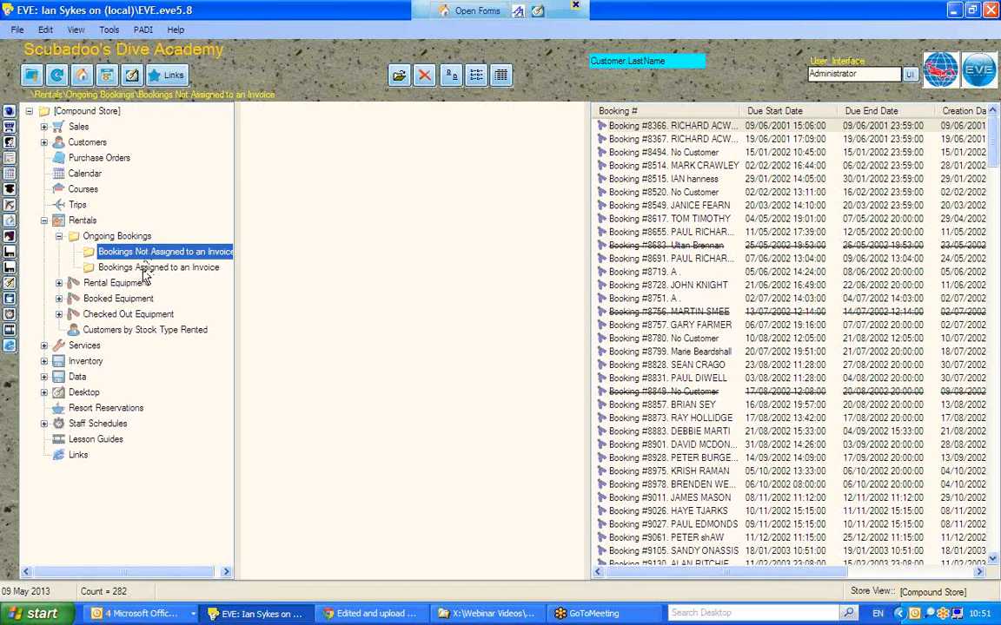
{"action": "left_click", "coordinate": [146, 270]}
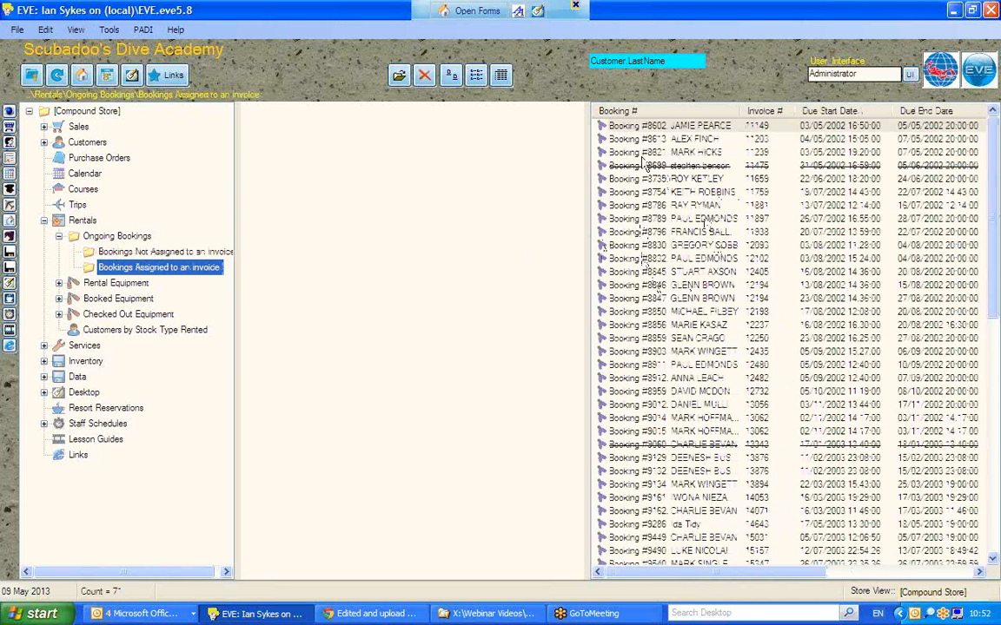
- Look through the available and unavailable rental equipment, and collapse the Rental Equipment folder
{"action": "left_click", "coordinate": [58, 284]}
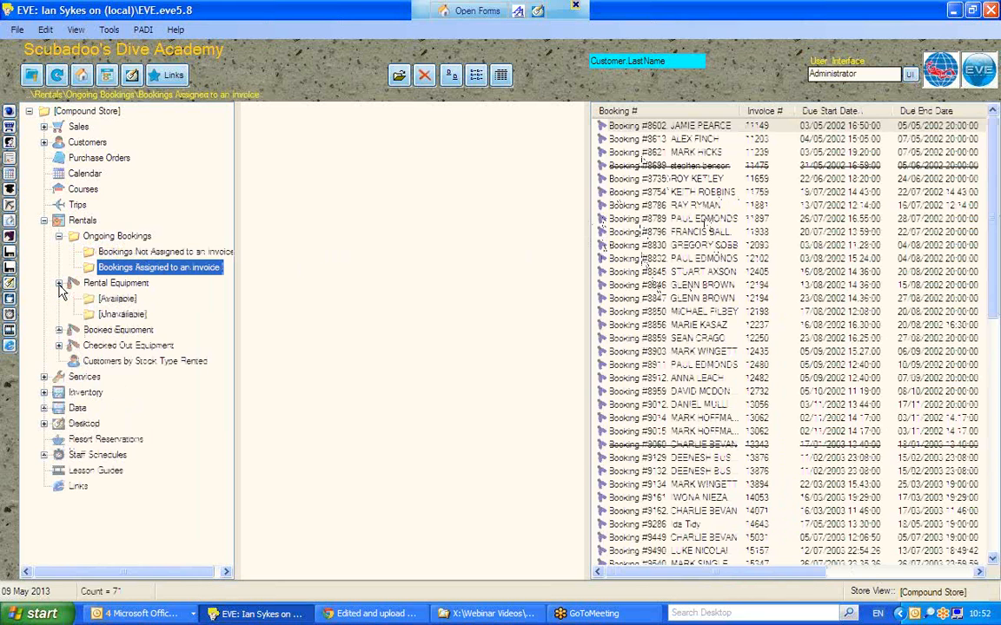
{"action": "left_click", "coordinate": [114, 300]}
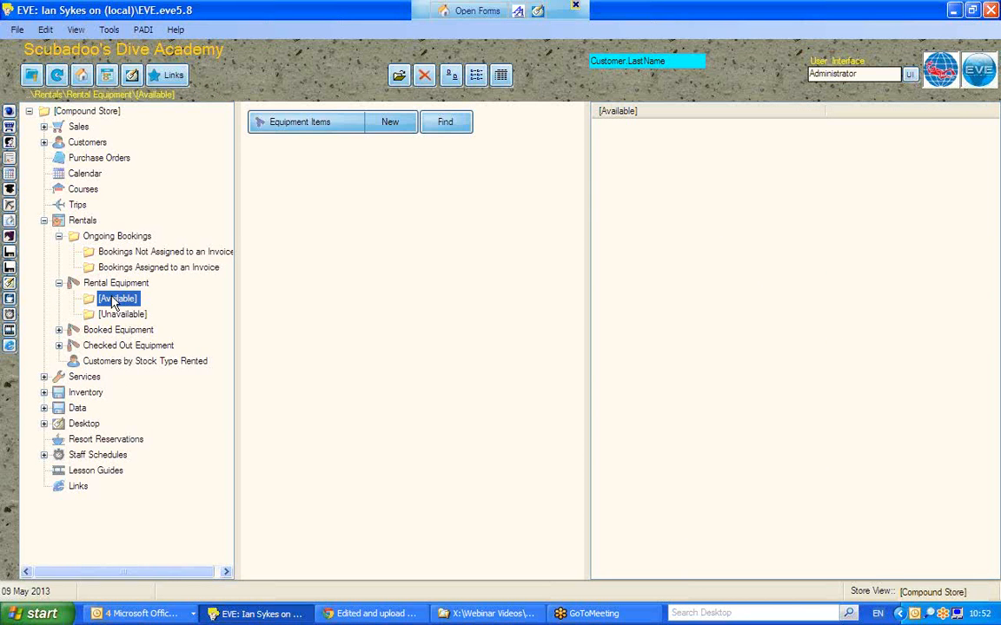
{"action": "left_click", "coordinate": [115, 315]}
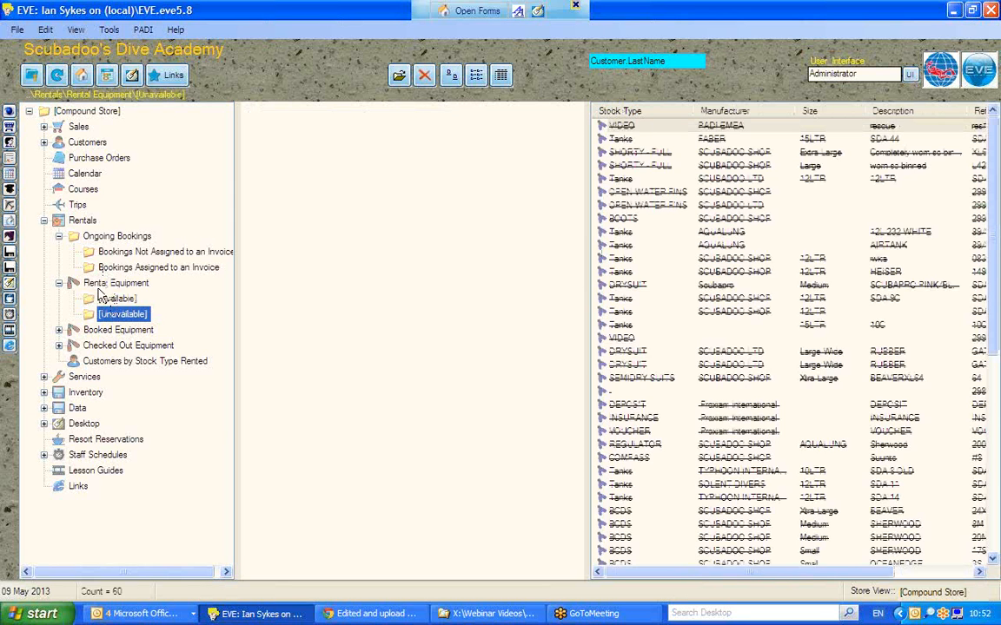
{"action": "left_click", "coordinate": [106, 284]}
{"action": "left_click", "coordinate": [58, 284]}
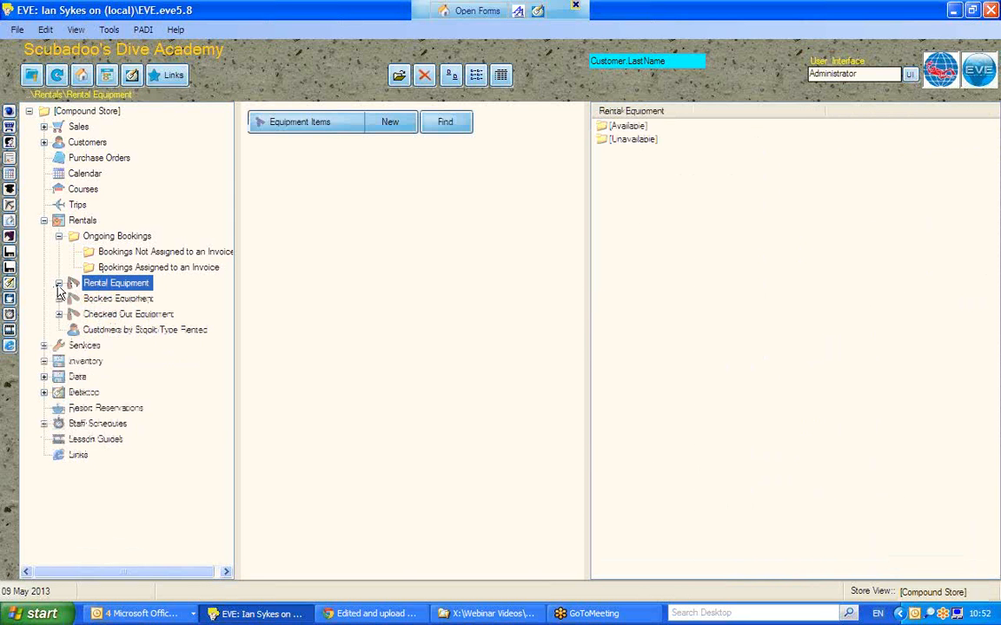
- View the booked equipment for today, tomorrow and the next 7 days, and check the custom date range options without applying one
{"action": "left_click", "coordinate": [58, 299]}
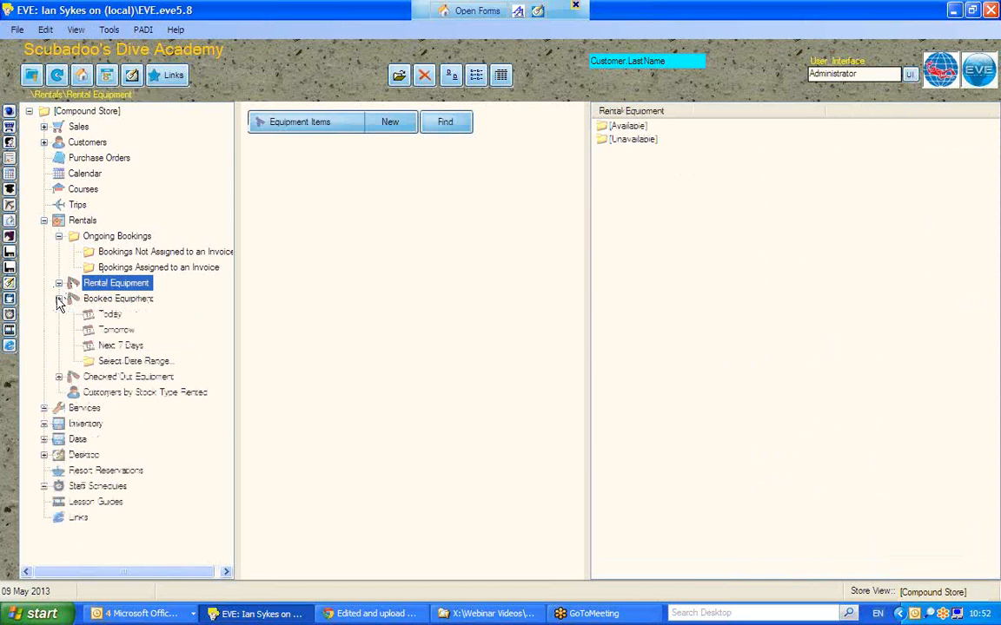
{"action": "left_click", "coordinate": [112, 301]}
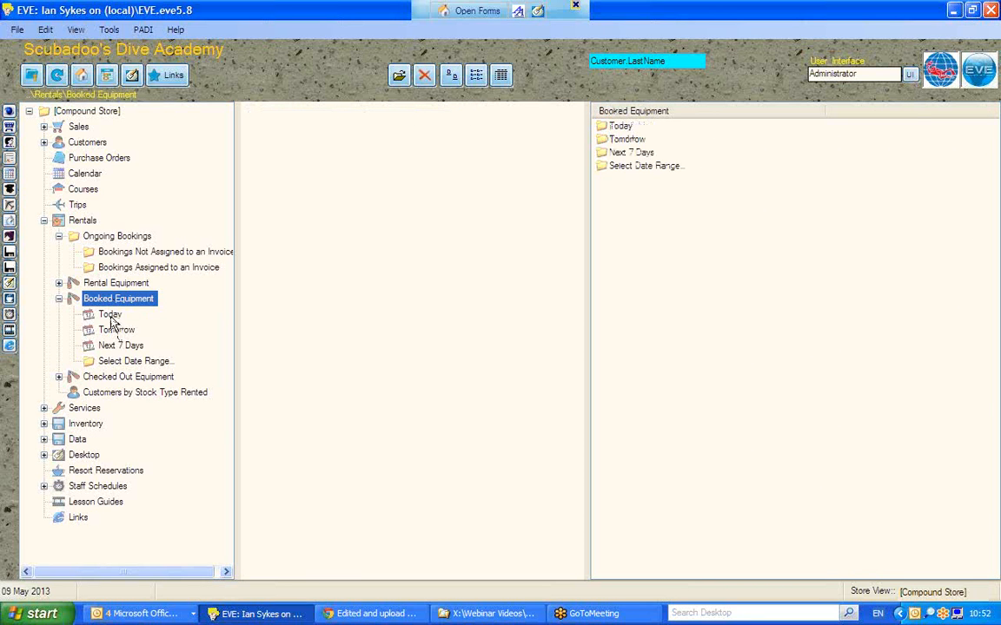
{"action": "left_click", "coordinate": [109, 314]}
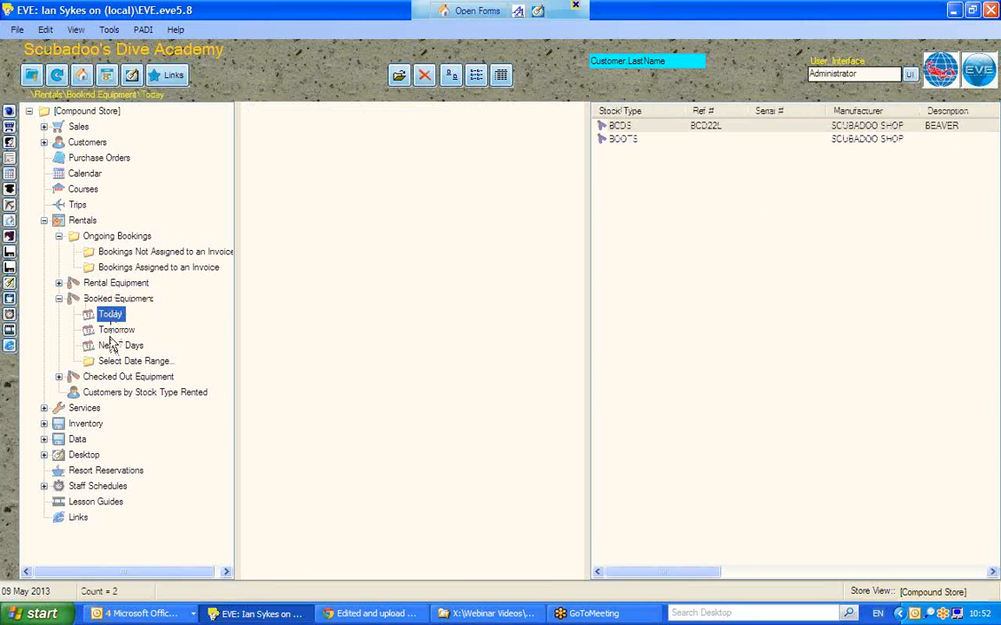
{"action": "left_click", "coordinate": [108, 331]}
{"action": "left_click", "coordinate": [113, 346]}
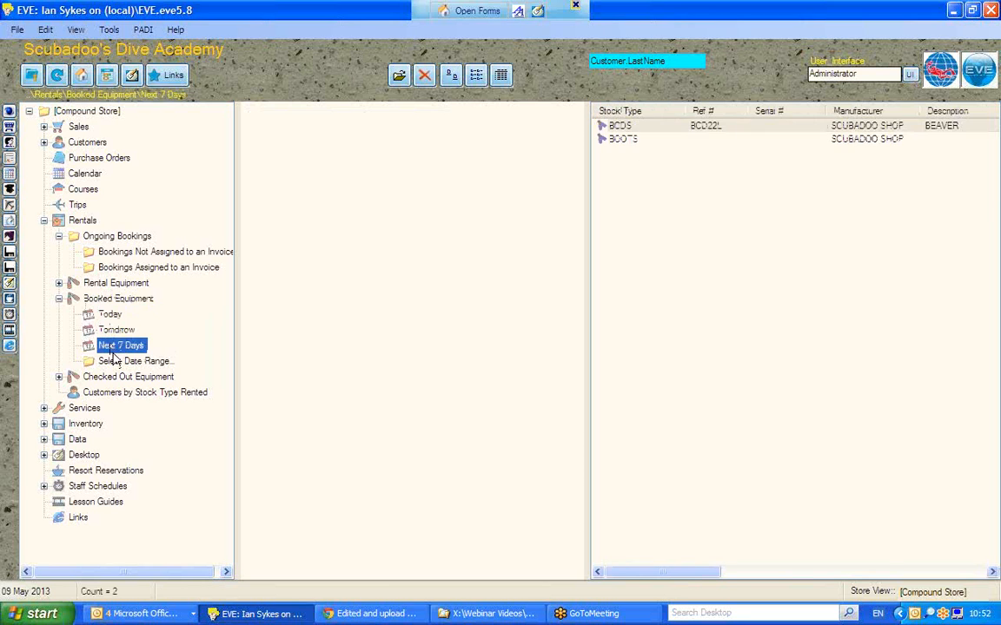
{"action": "left_click", "coordinate": [114, 362]}
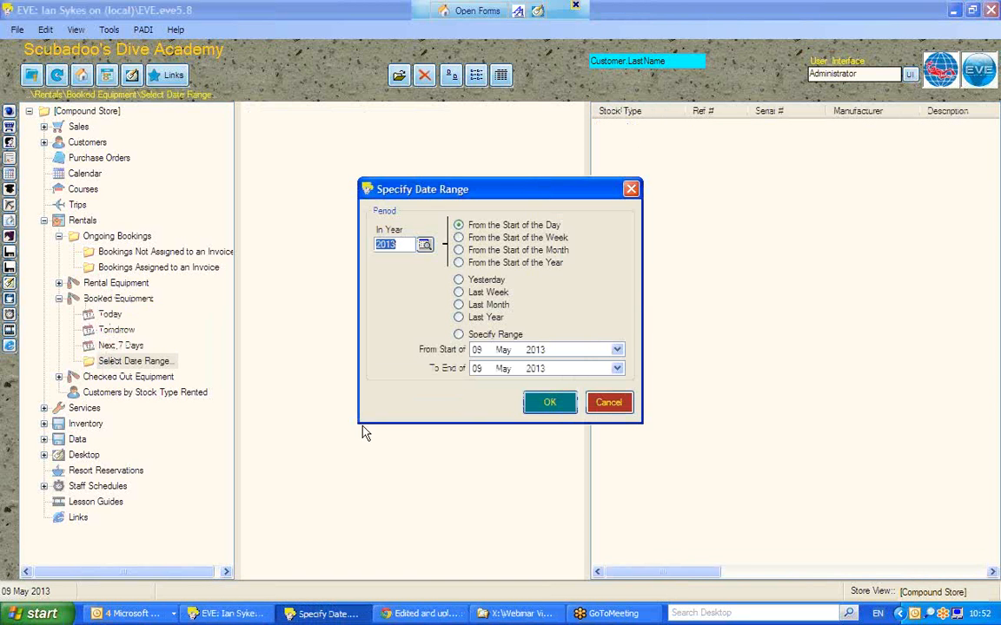
{"action": "left_click", "coordinate": [607, 402]}
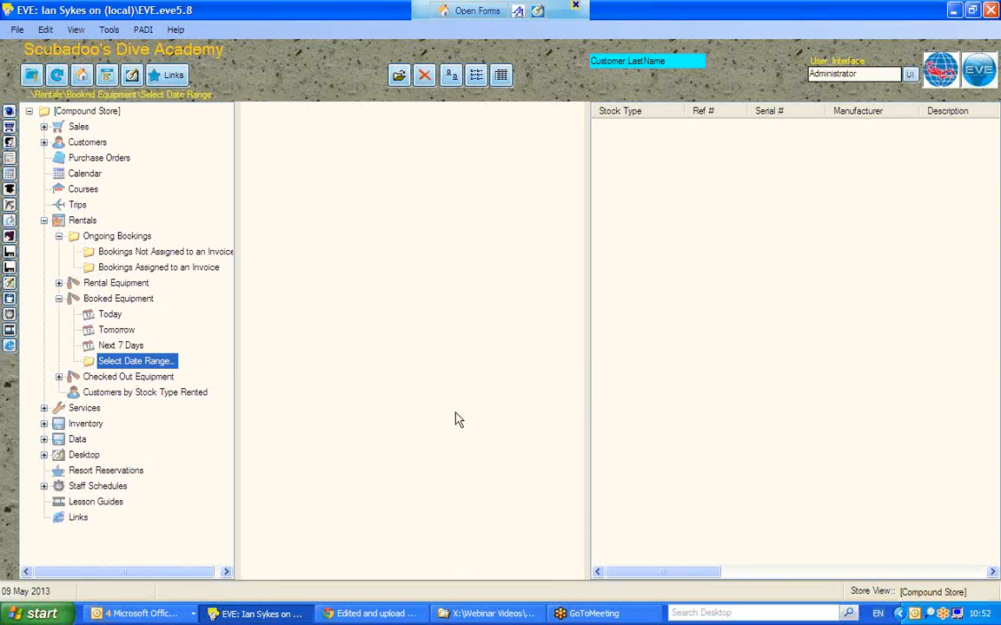
{"action": "left_click", "coordinate": [105, 301]}
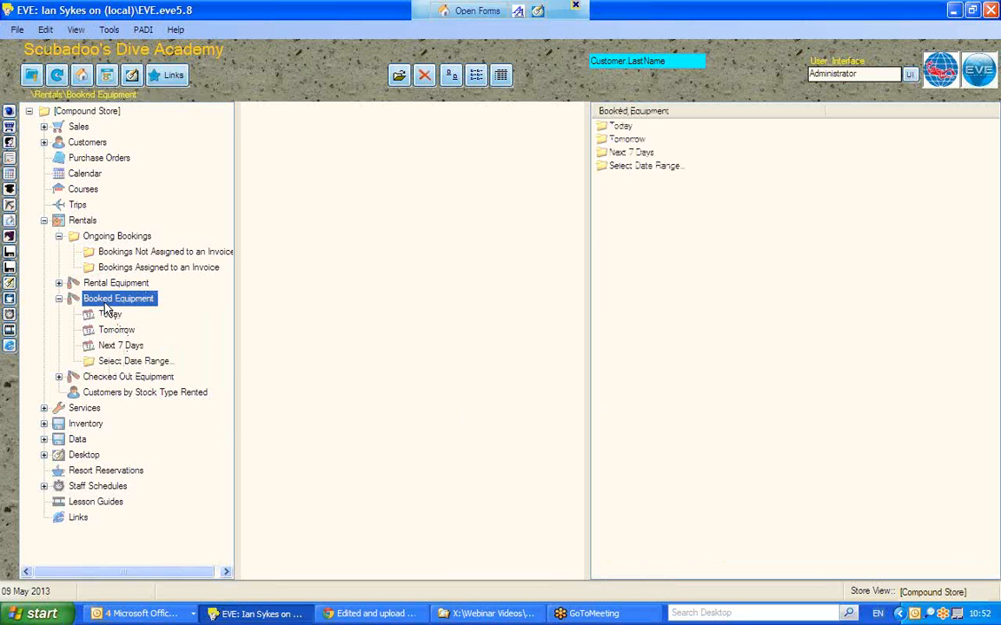
- Look through the checked out equipment, including the overdue items, and view the Customers by Stock Type Rented folder
{"action": "left_click", "coordinate": [59, 378]}
{"action": "left_click", "coordinate": [112, 382]}
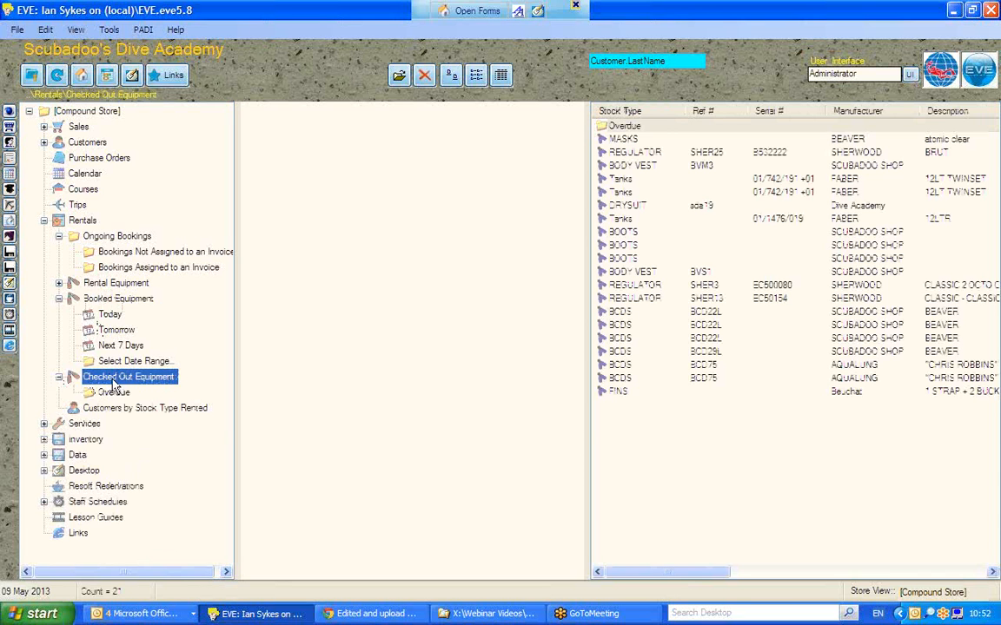
{"action": "left_click", "coordinate": [107, 393]}
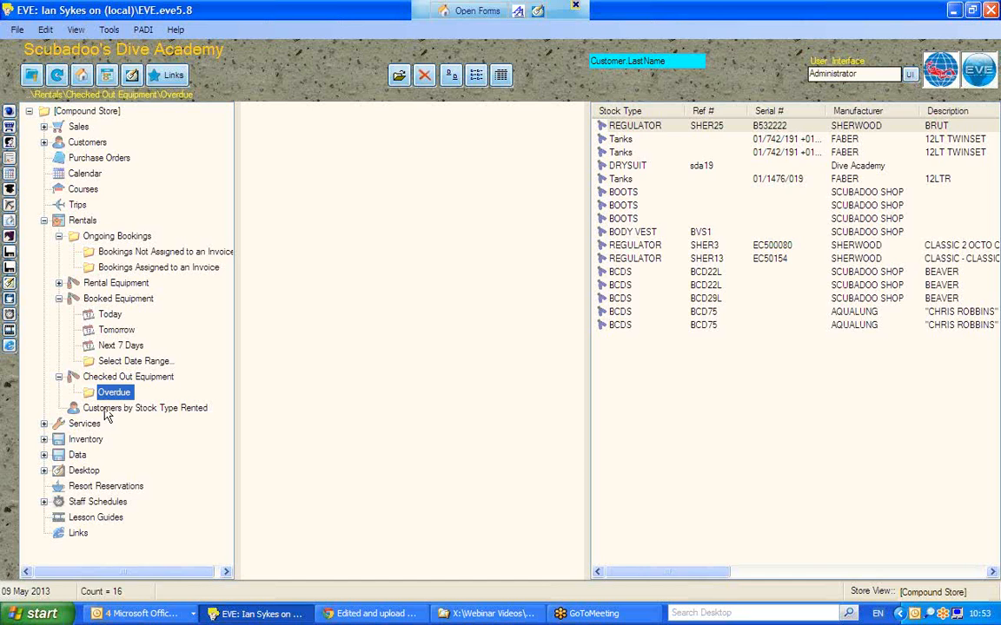
{"action": "left_click", "coordinate": [107, 410]}
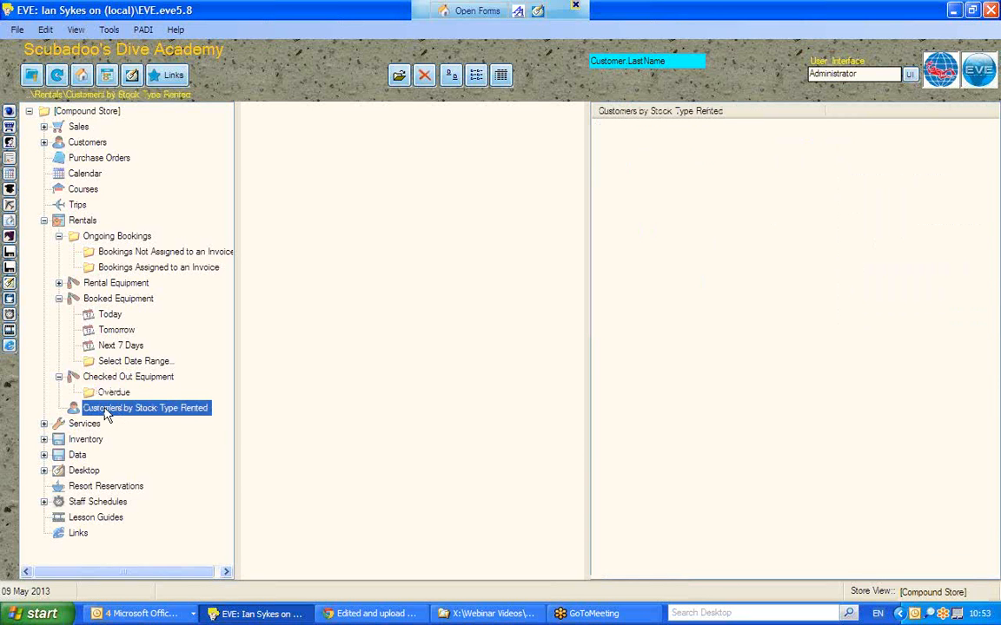
{"action": "left_click", "coordinate": [114, 376]}
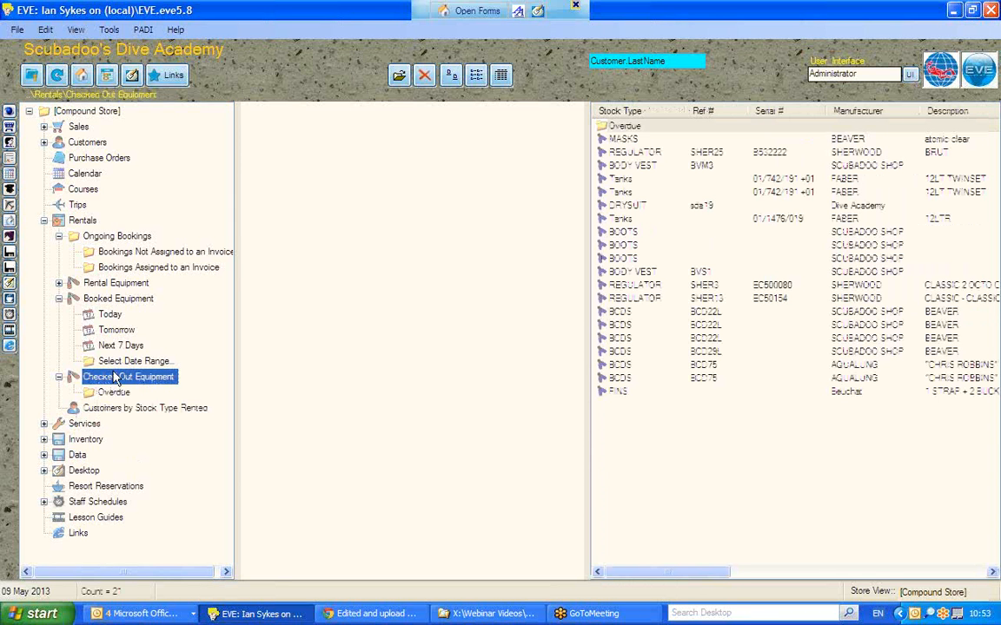
- Return to the main Rentals page and collapse the Rentals folder in the navigation tree
{"action": "left_click", "coordinate": [82, 221]}
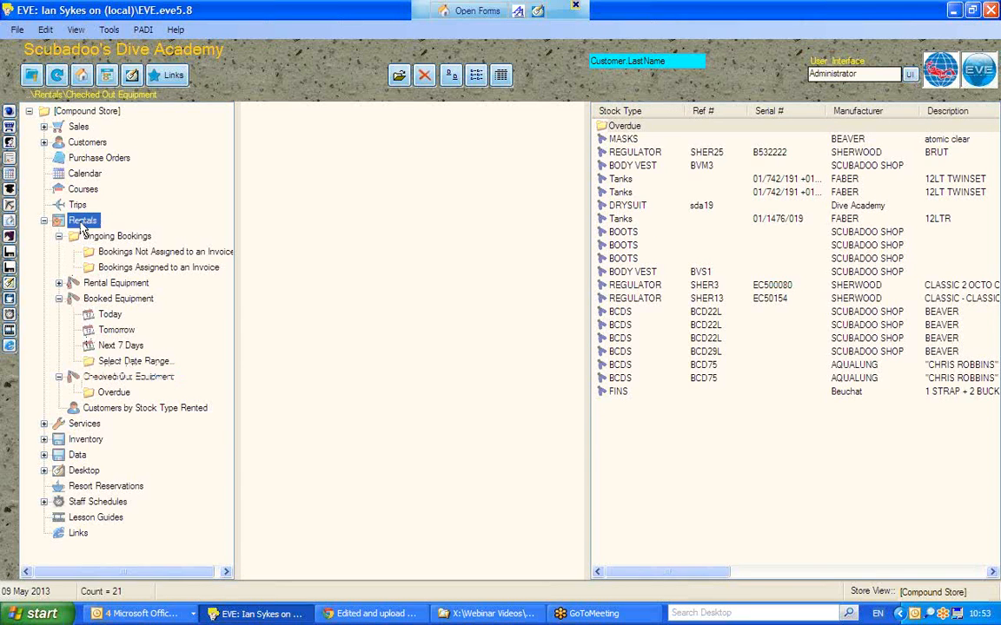
{"action": "left_click", "coordinate": [44, 220]}
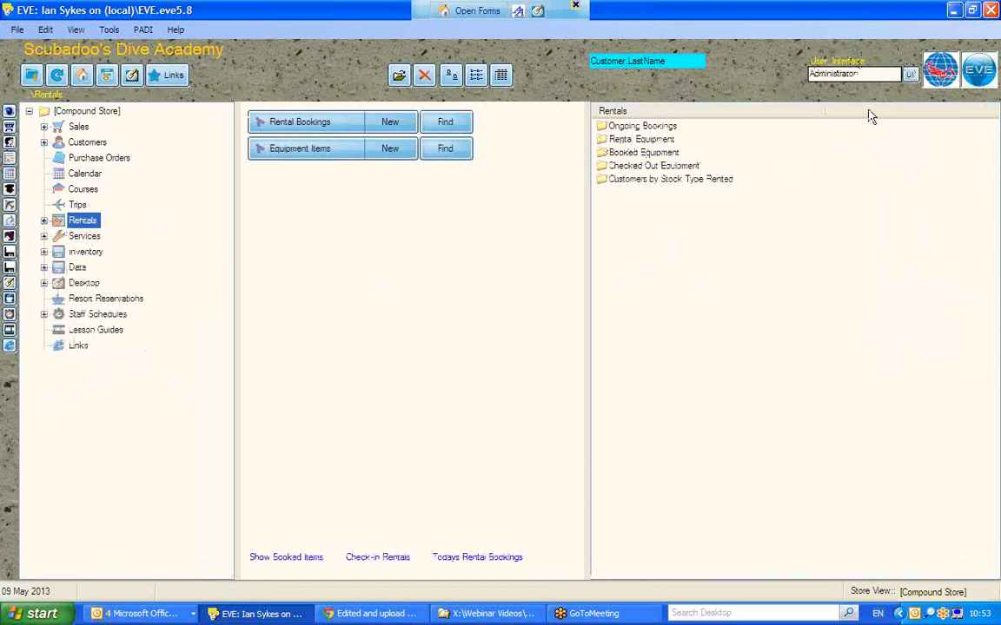
- Switch the user interface configuration to Advanced Data Entry and open the Rentals area
{"action": "left_click", "coordinate": [823, 73]}
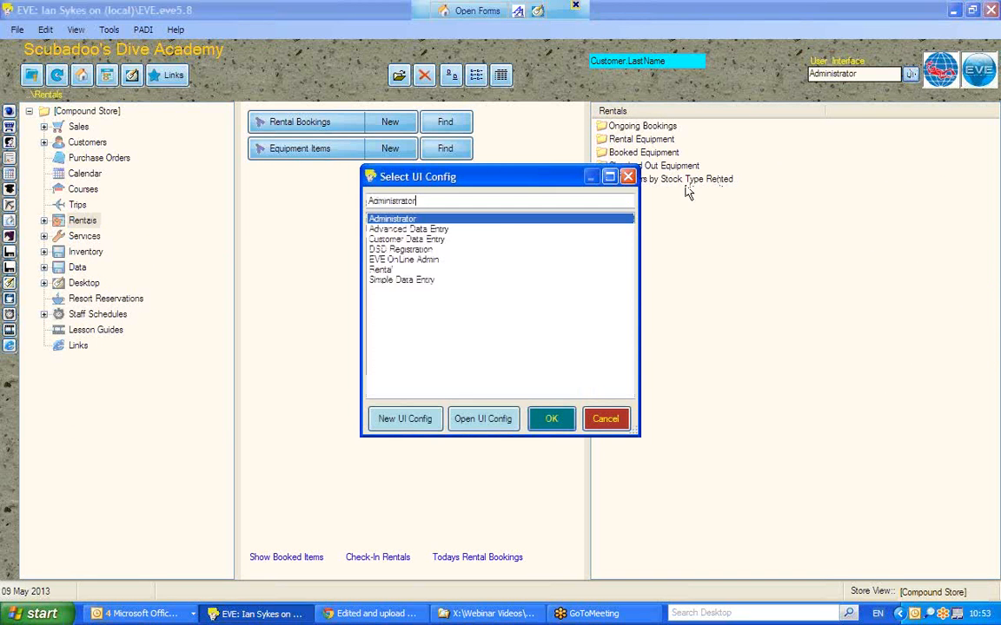
{"action": "left_click", "coordinate": [388, 229]}
{"action": "left_click", "coordinate": [551, 420]}
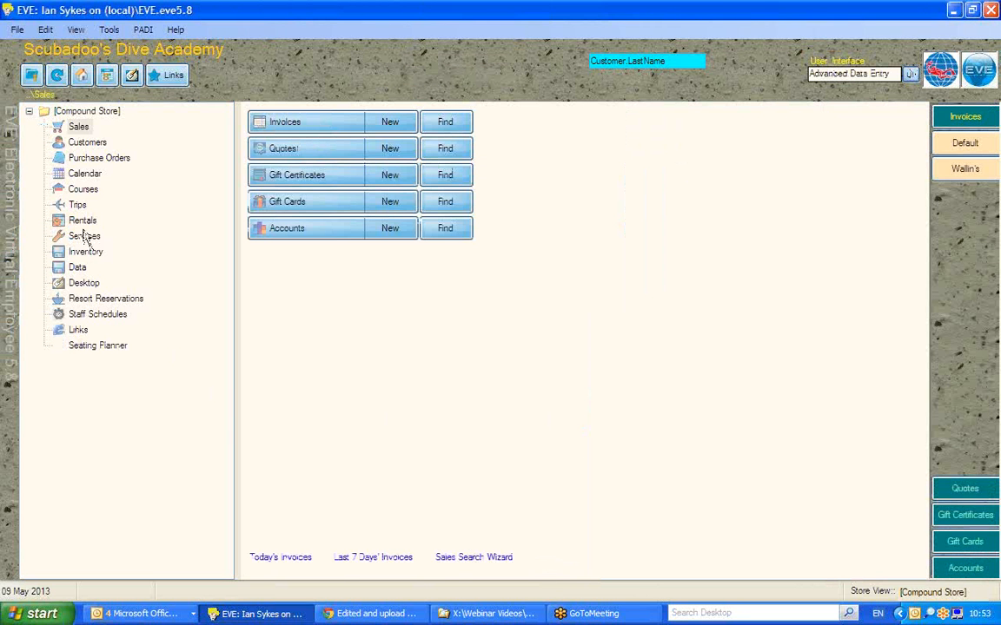
{"action": "left_click", "coordinate": [83, 221]}
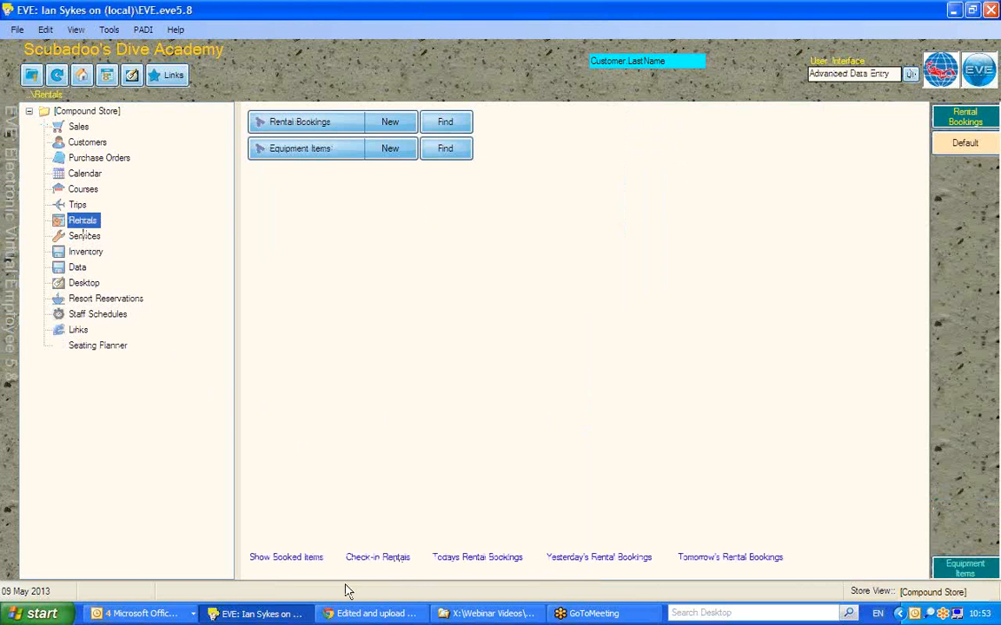